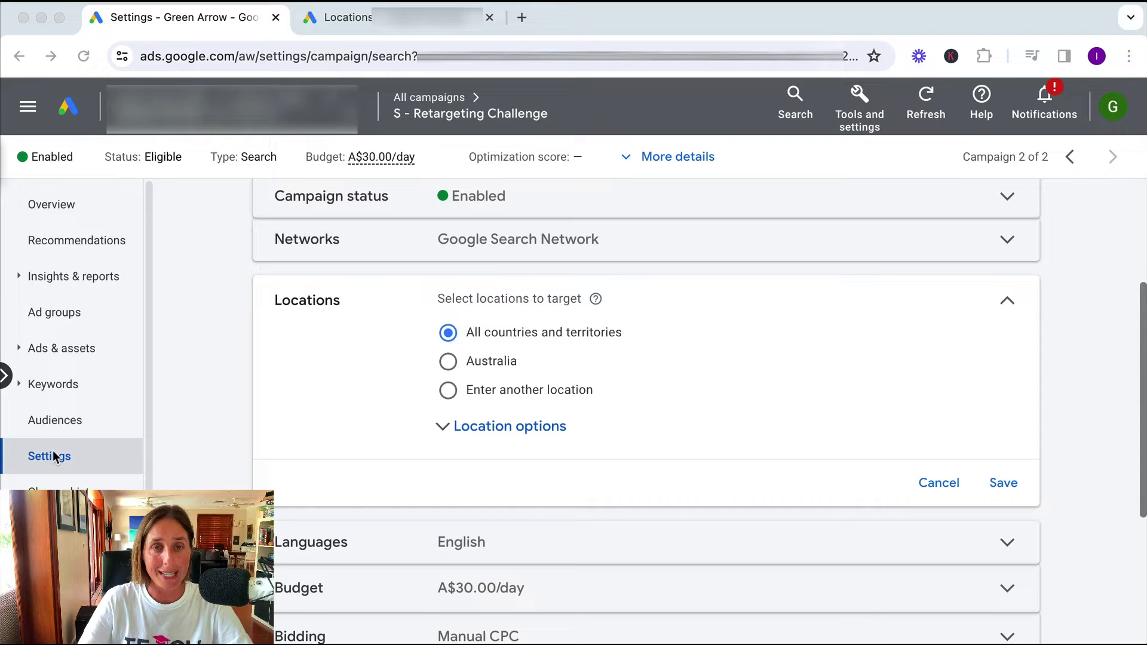
# Step: Change the campaign's Locations from all countries to 'Enter another location', which lists United States
pyautogui.click(243, 437)
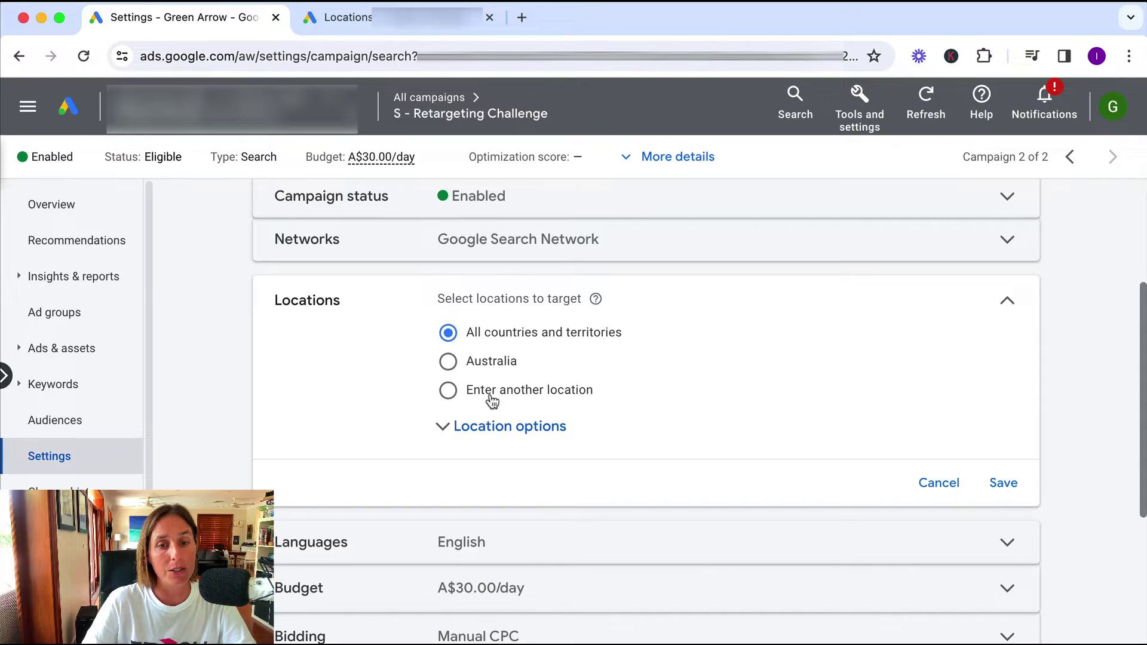
pyautogui.click(531, 394)
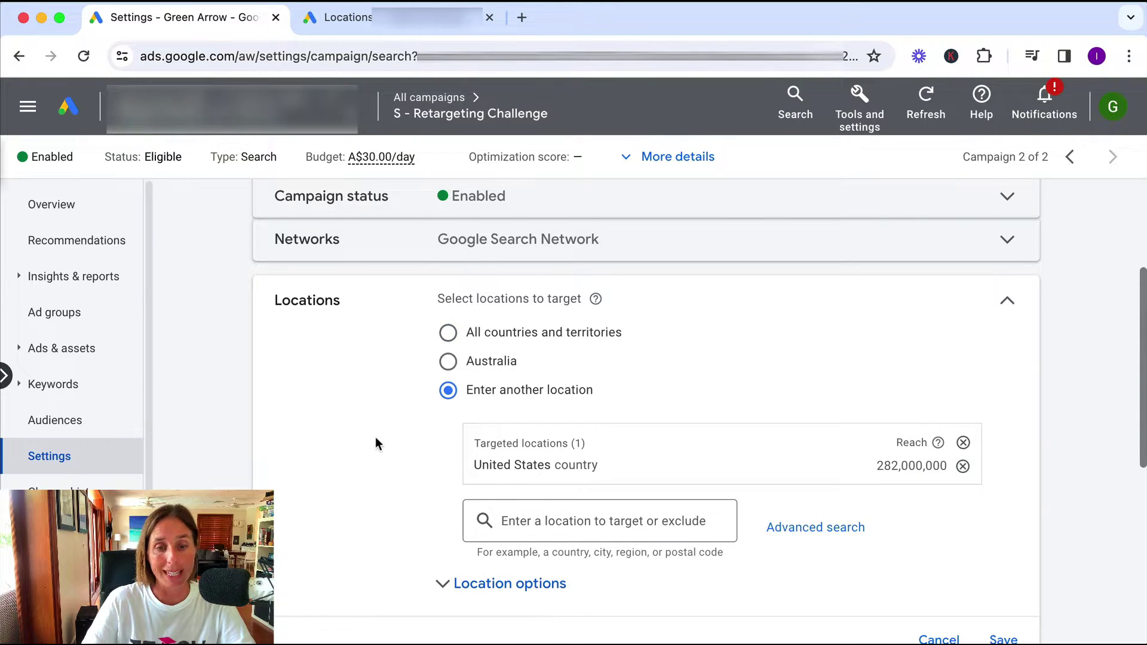
pyautogui.scroll(-1, 377, 443)
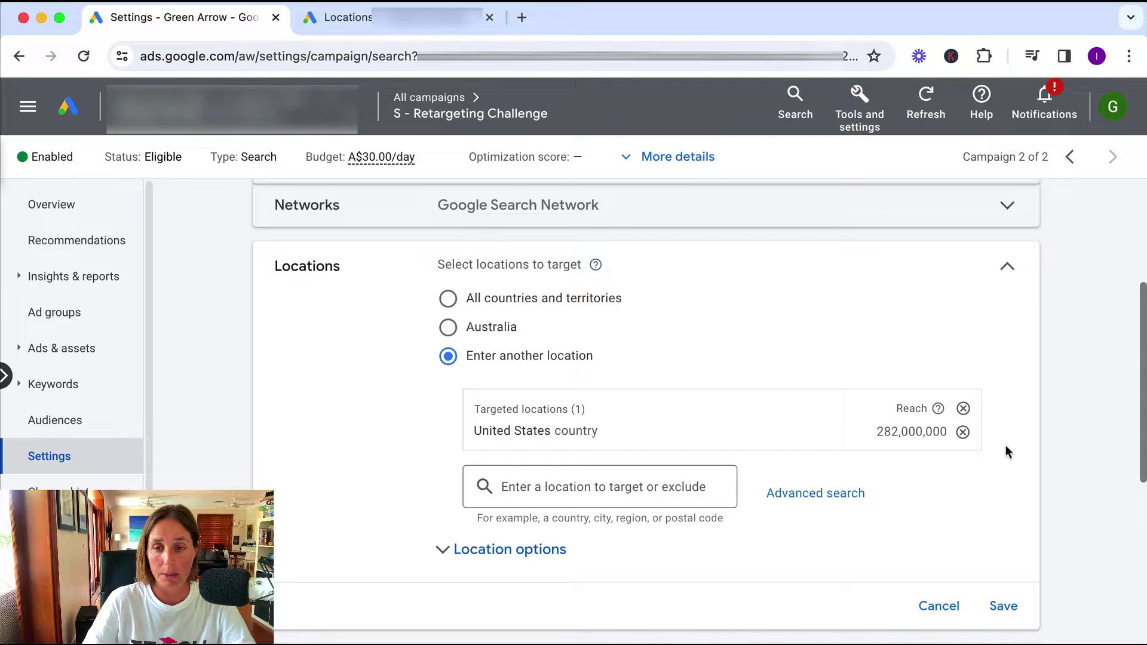
# Step: Open the map-based Advanced search for campaign locations
pyautogui.click(844, 493)
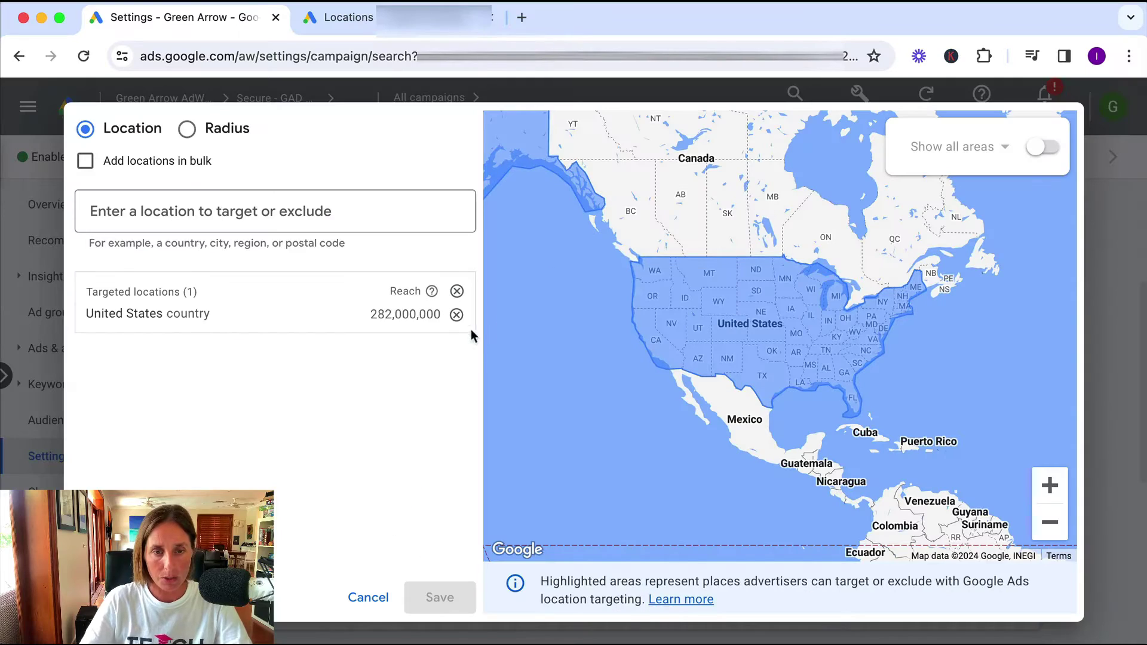
# Step: Remove United States and target Los Angeles, California city found by searching 'los ange'
pyautogui.click(456, 314)
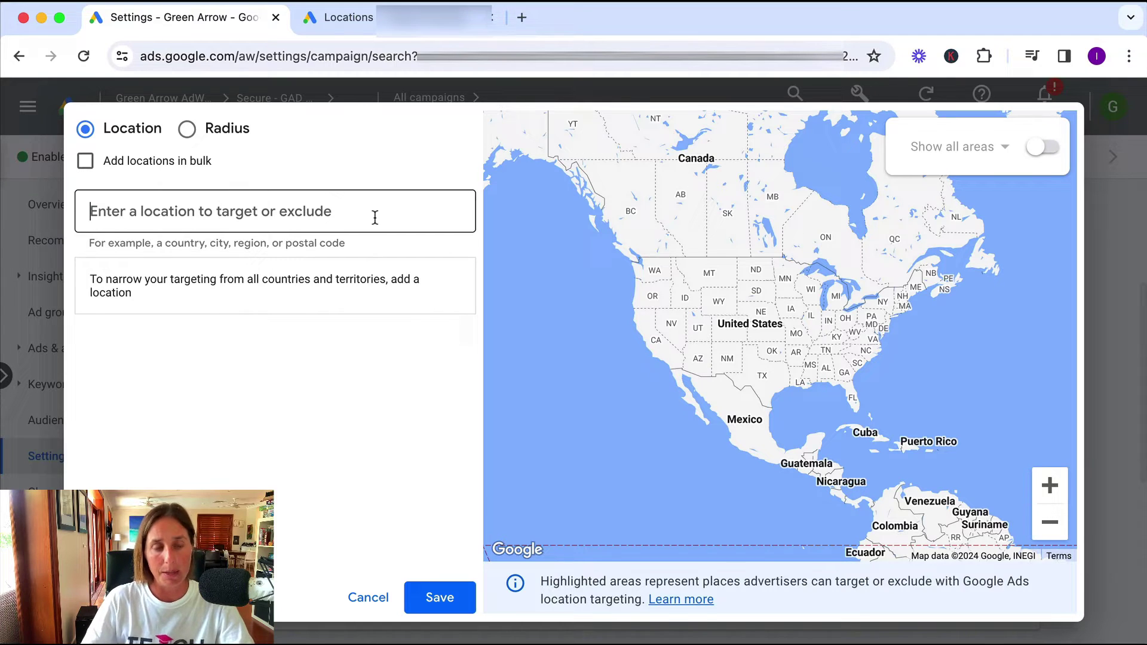
pyautogui.write('los ange')
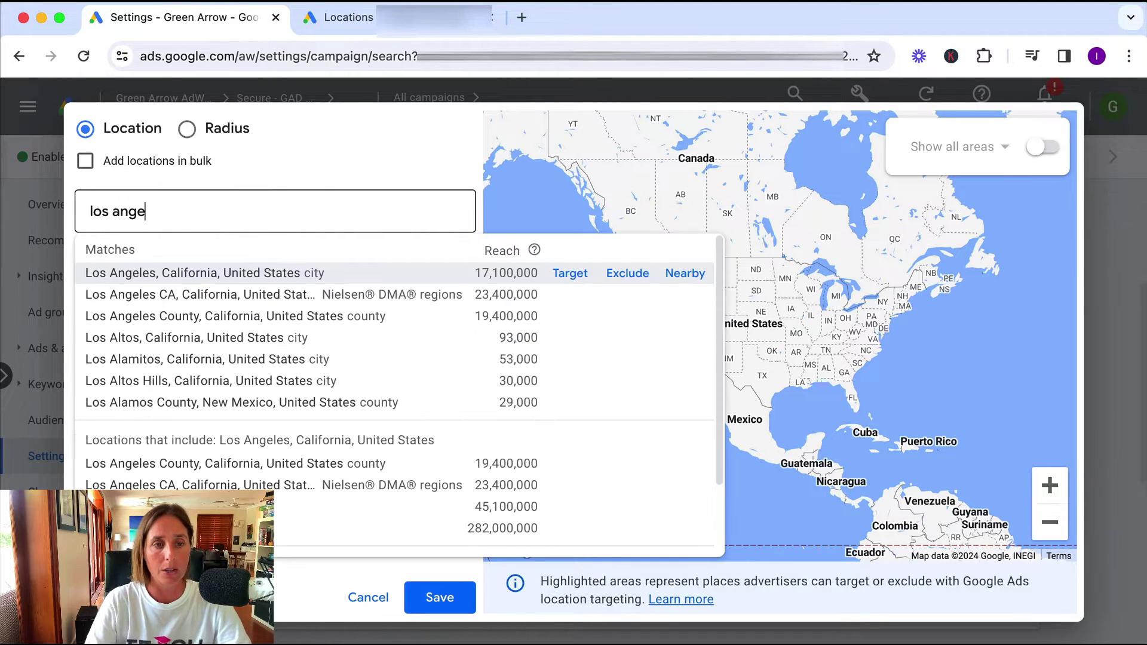
pyautogui.click(570, 272)
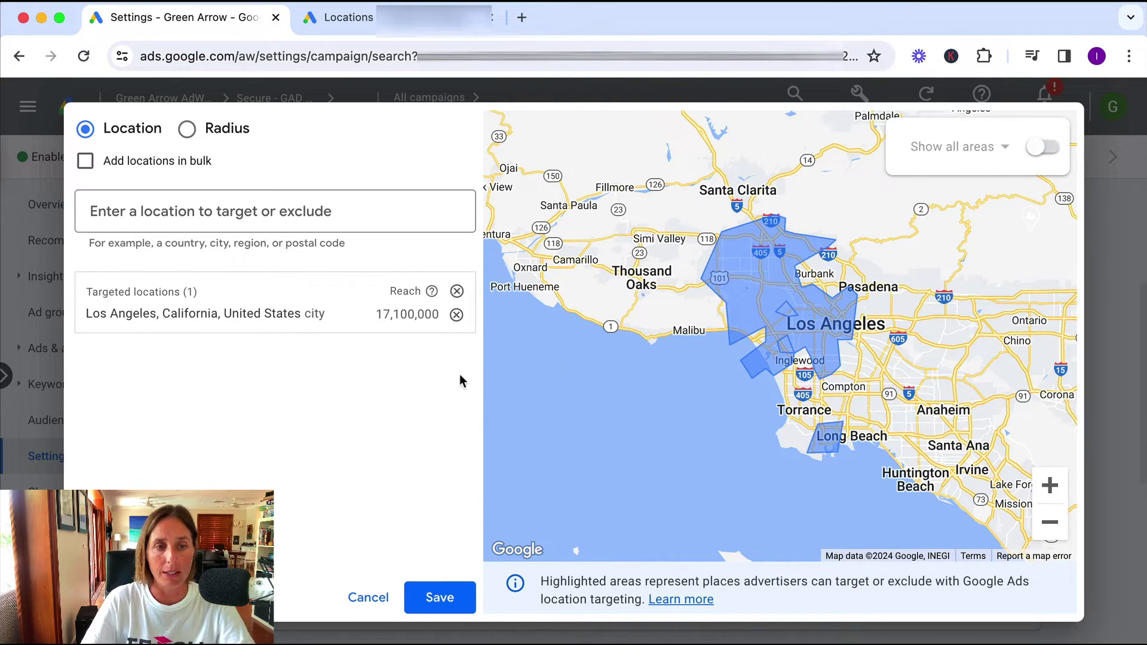
# Step: Remove Los Angeles, target Beverly Hills, California city found via 'bever', and zoom the map out
pyautogui.click(457, 314)
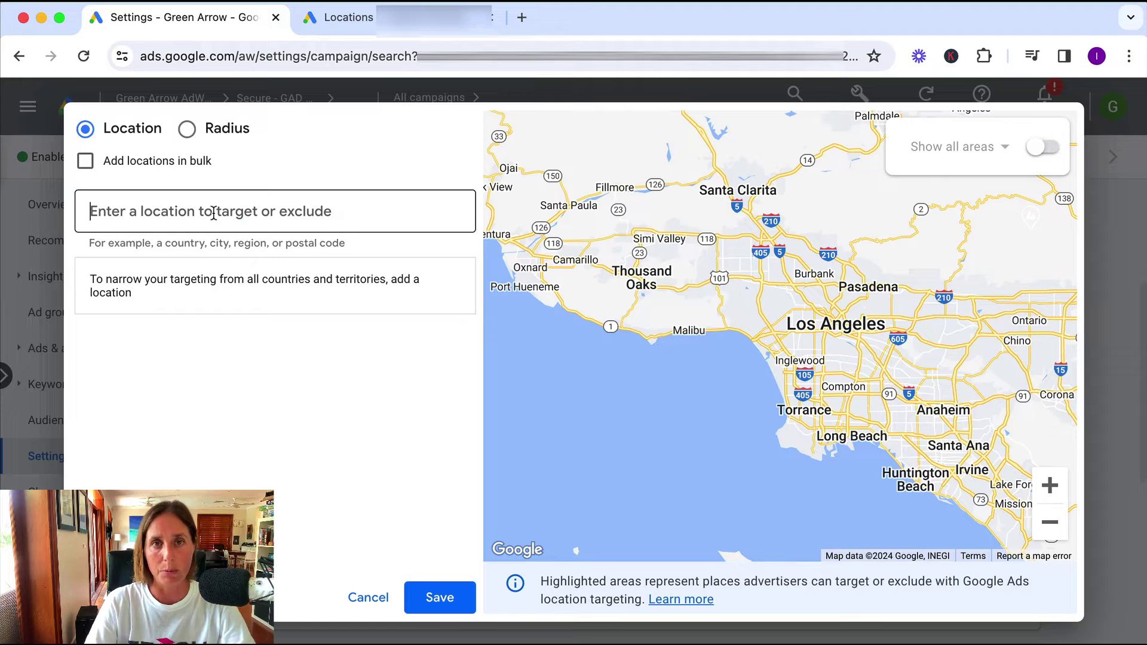
pyautogui.write('bever')
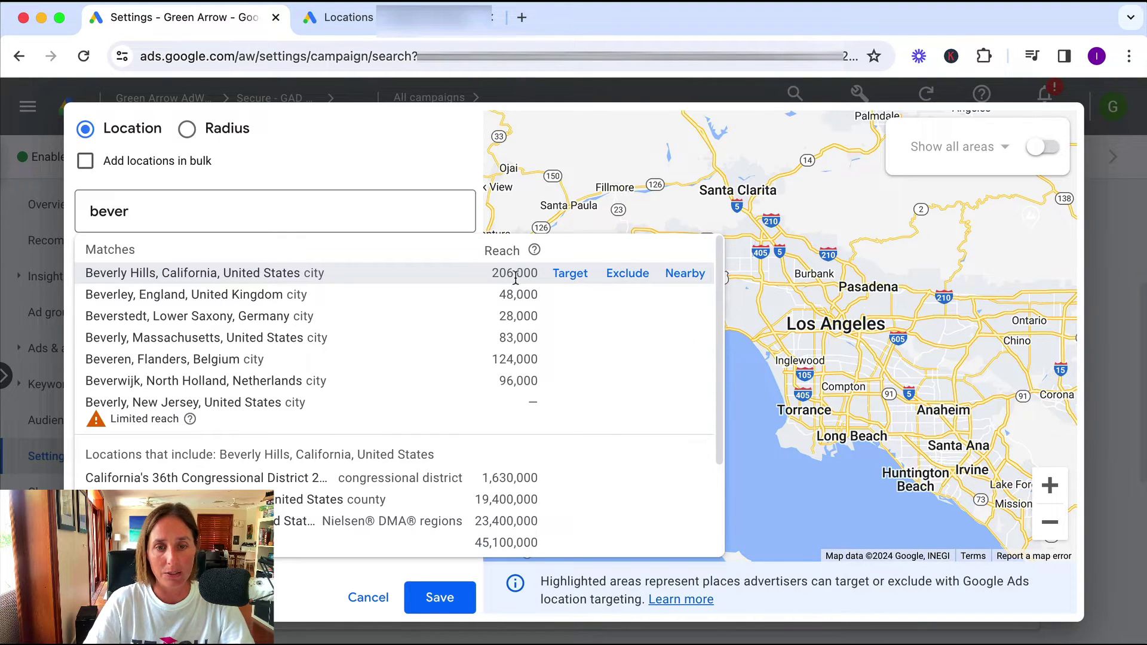
pyautogui.click(569, 274)
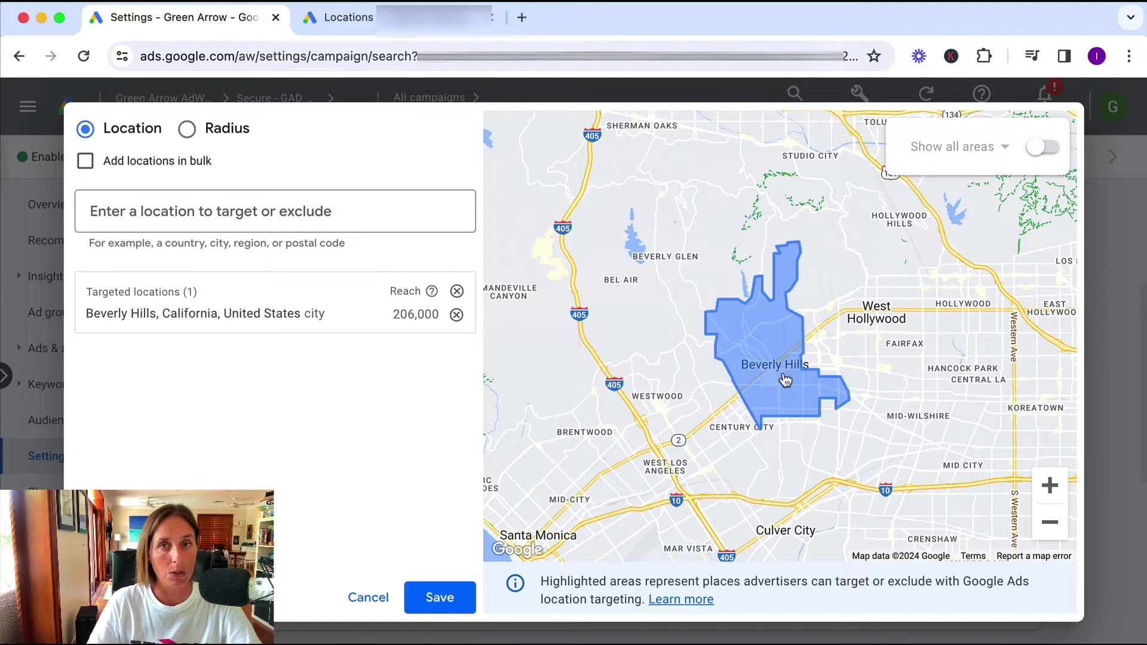
pyautogui.click(1049, 522)
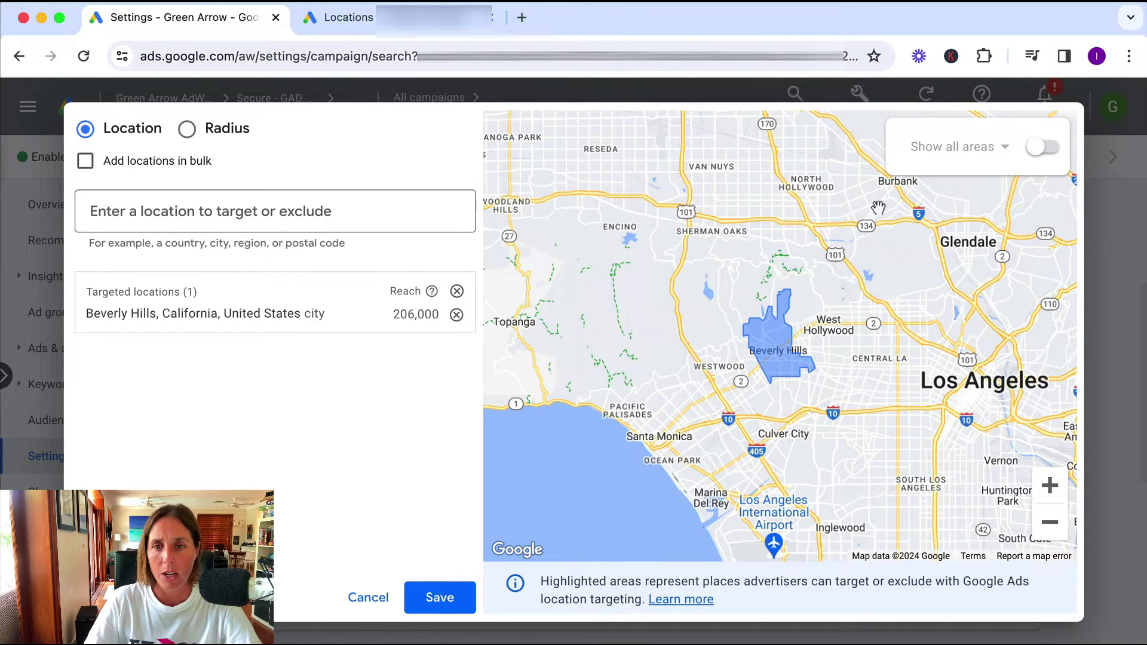
# Step: Target postal code 90034 using the map's 'Show all areas' overlay, then hide the overlay
pyautogui.click(1042, 147)
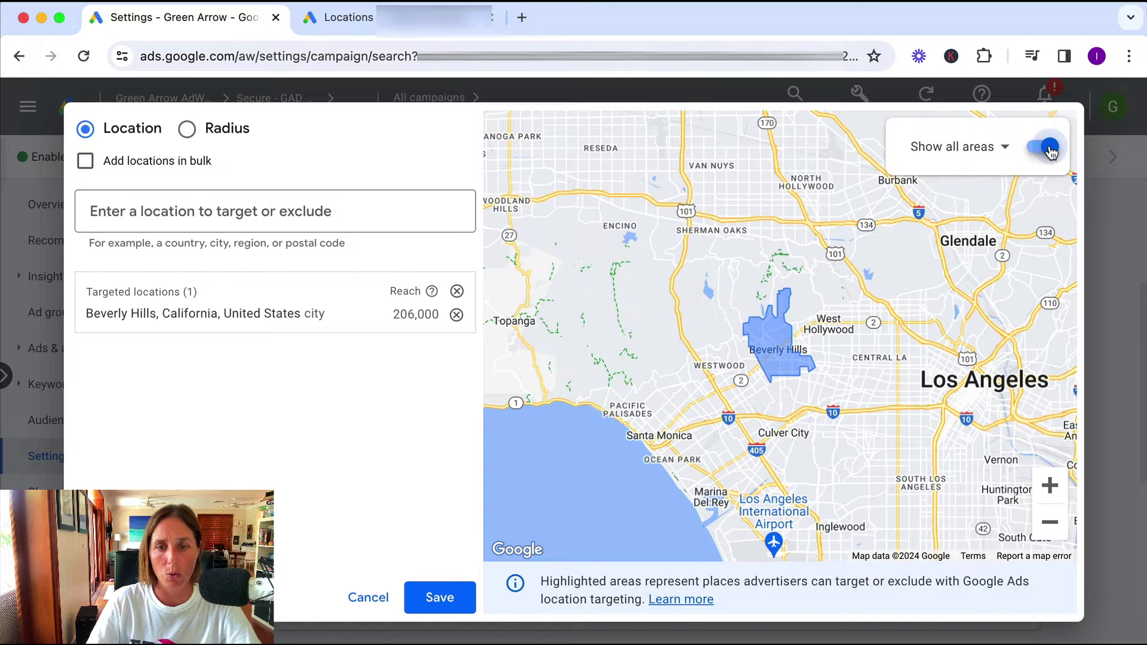
pyautogui.click(1053, 522)
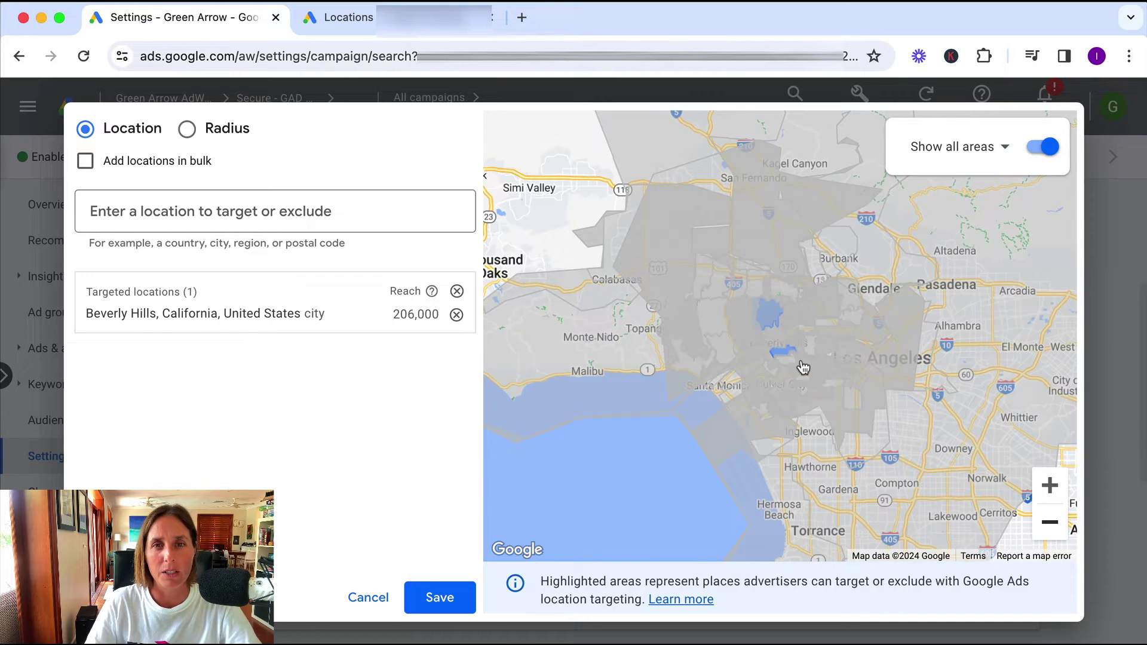
pyautogui.click(781, 332)
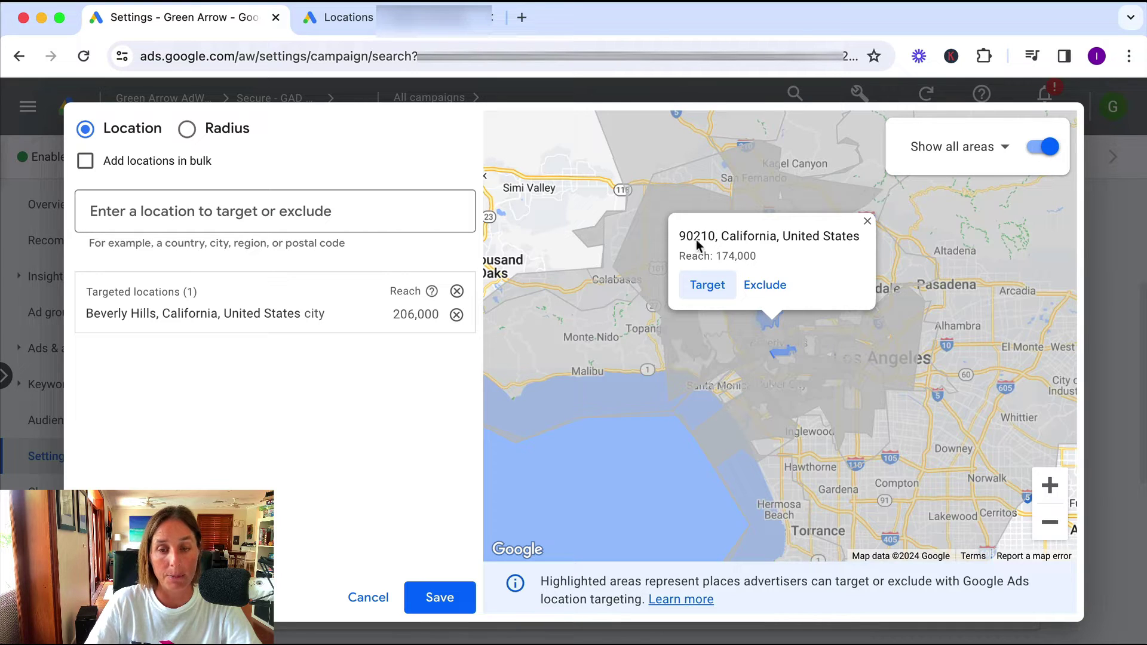
pyautogui.click(786, 374)
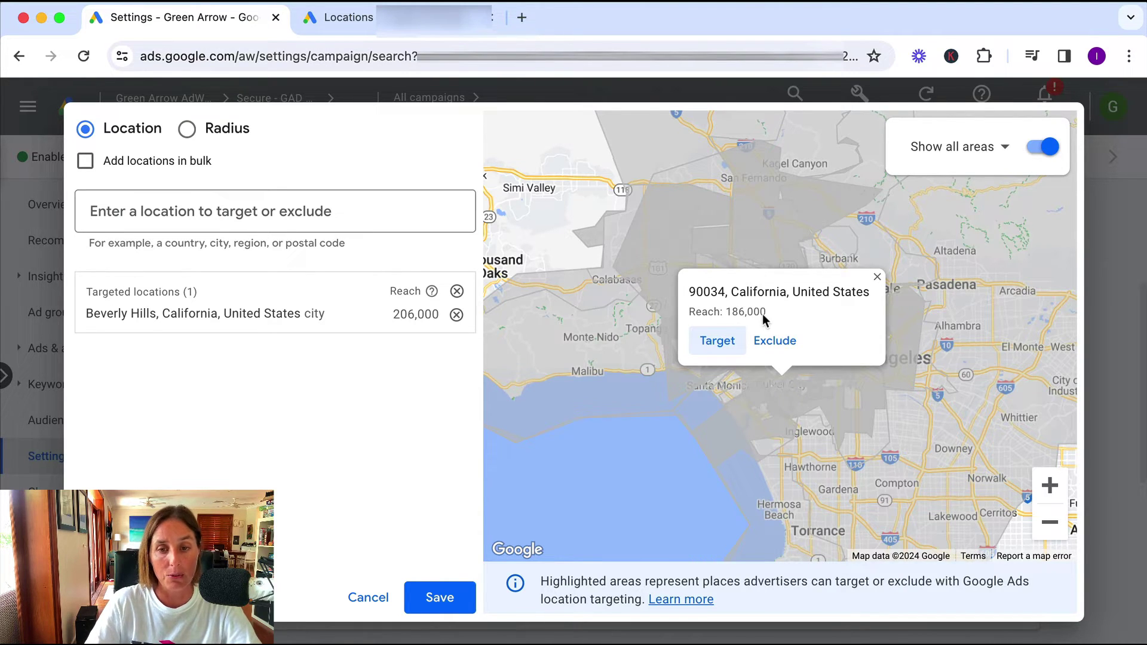
pyautogui.click(732, 345)
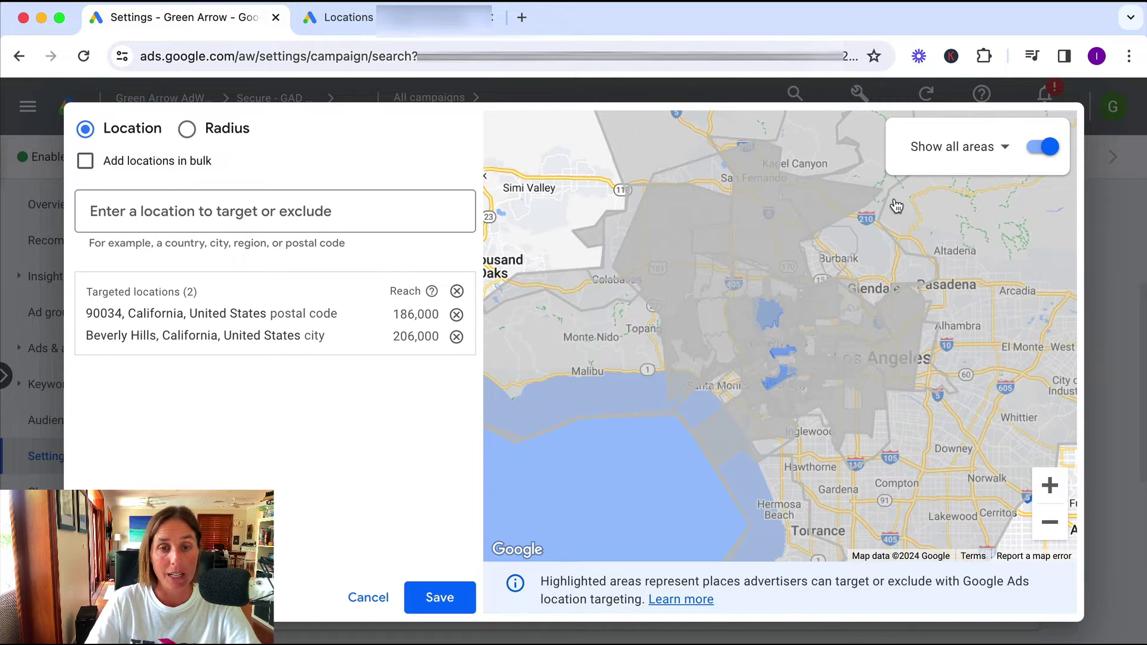
pyautogui.click(1005, 149)
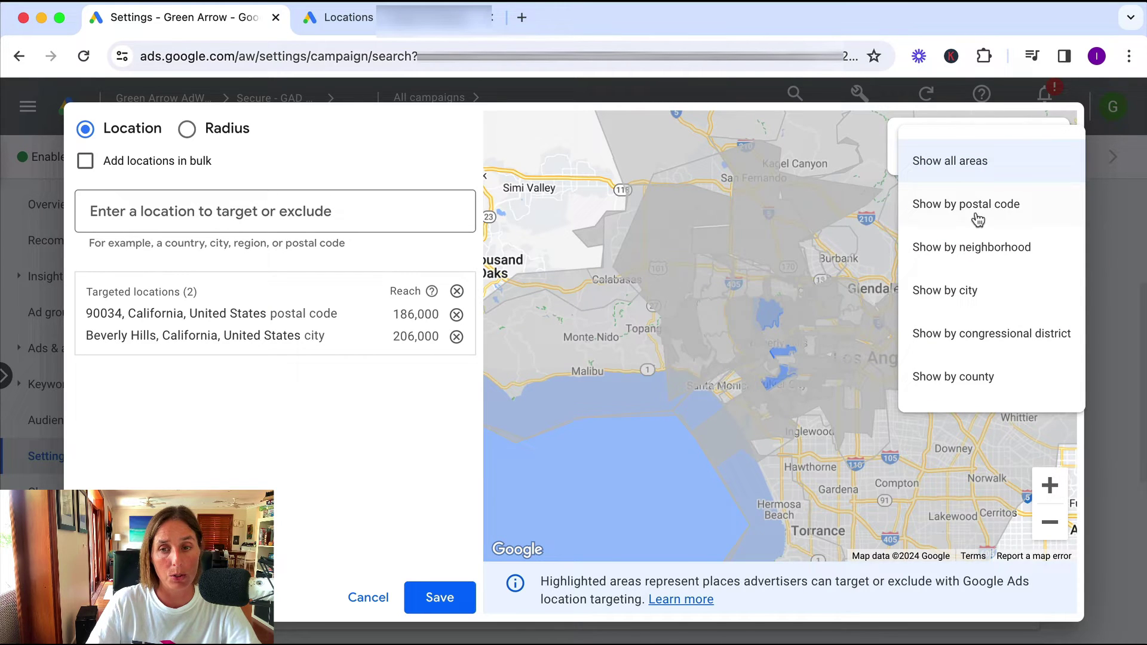
pyautogui.click(825, 483)
pyautogui.moveTo(890, 397); pyautogui.dragTo(973, 276)
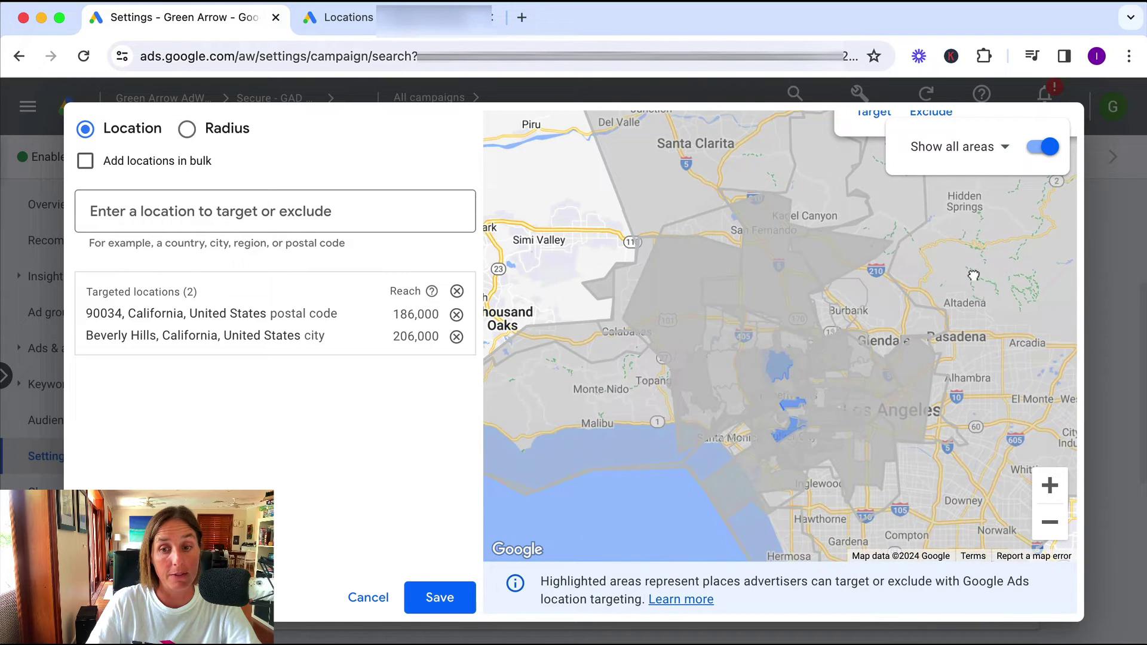
pyautogui.click(1045, 146)
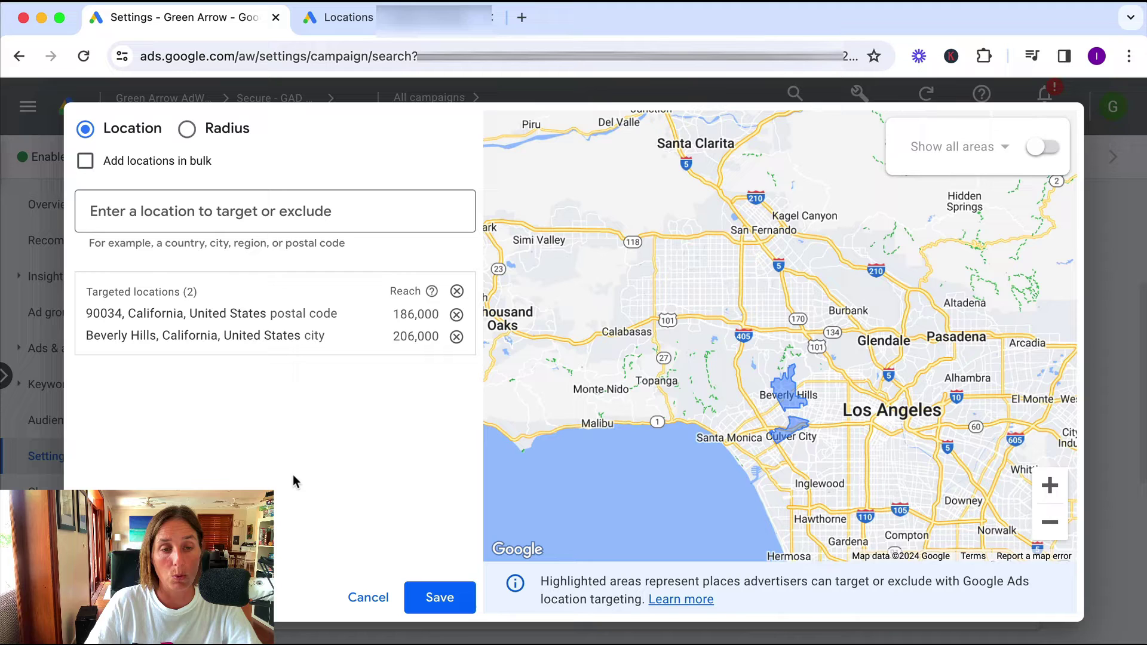
# Step: Switch to radius targeting and remove the 90034 and Beverly Hills locations
pyautogui.click(220, 138)
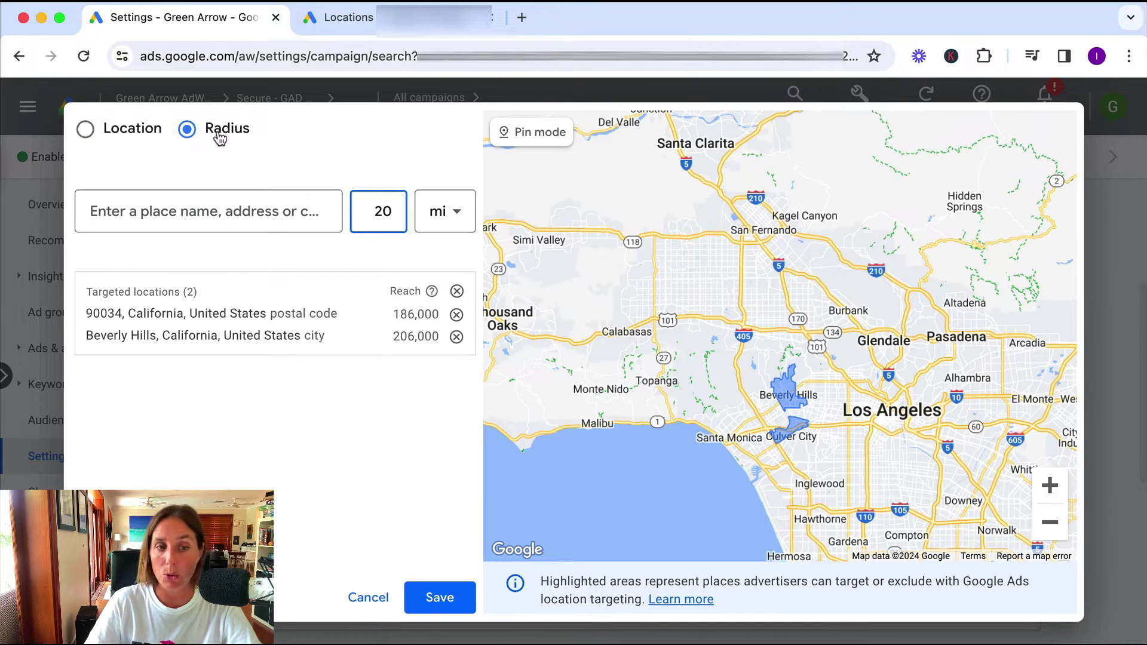
pyautogui.click(457, 314)
pyautogui.click(458, 313)
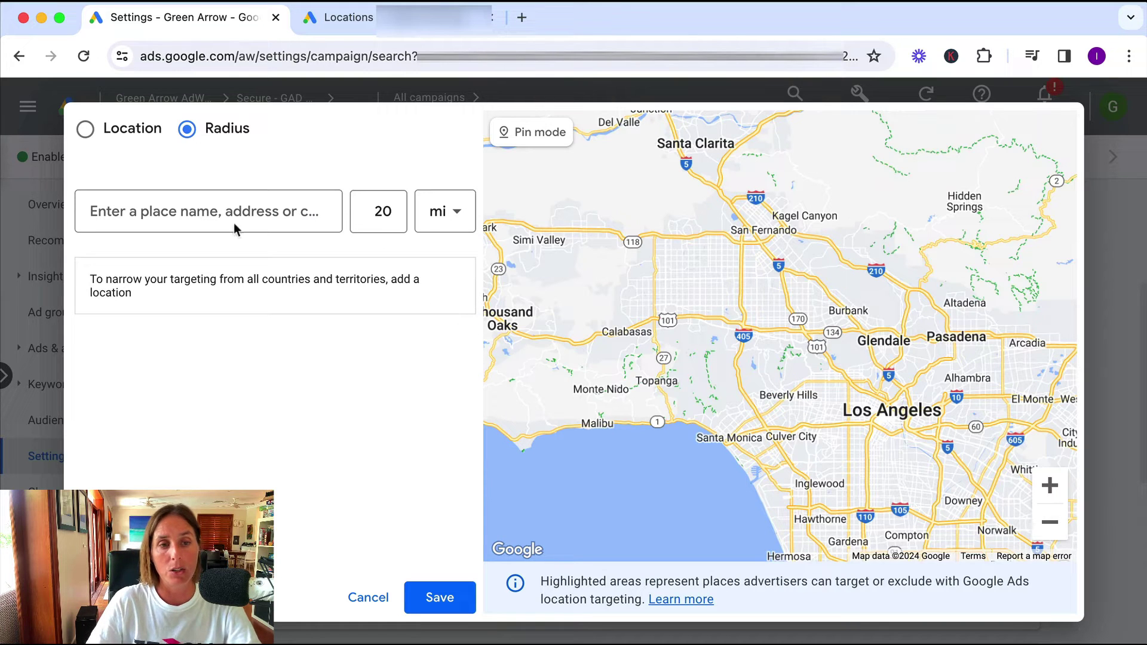
# Step: Change the radius from 20 to 5 mi and target Beverly Hills, CA, USA
pyautogui.click(319, 212)
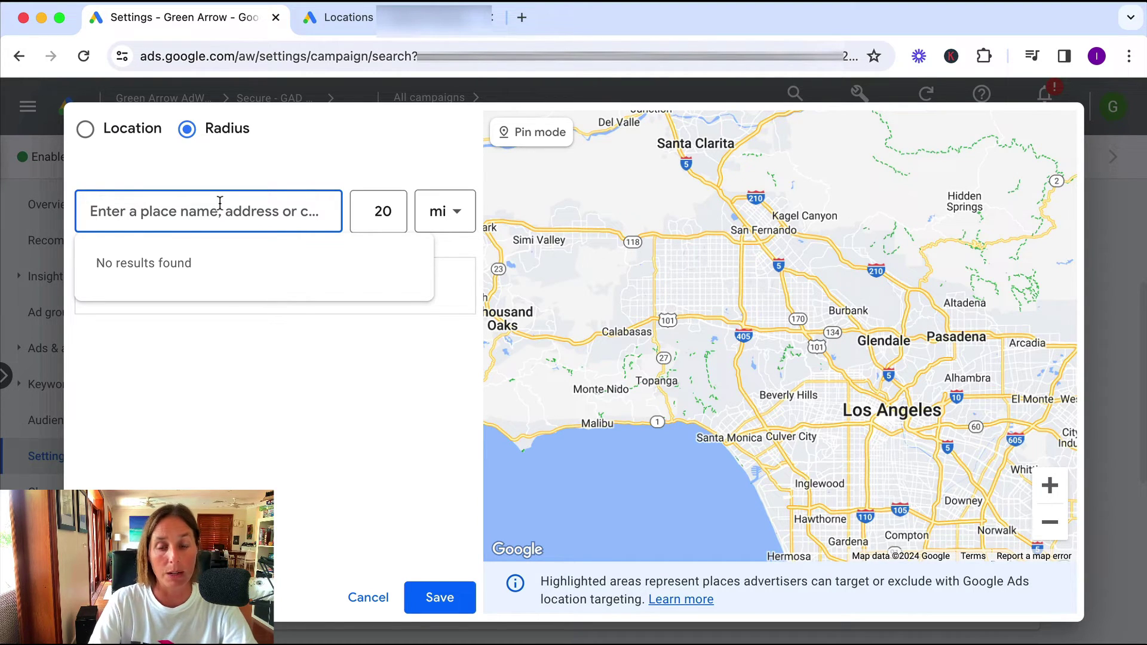
pyautogui.click(379, 211)
pyautogui.doubleClick(395, 218)
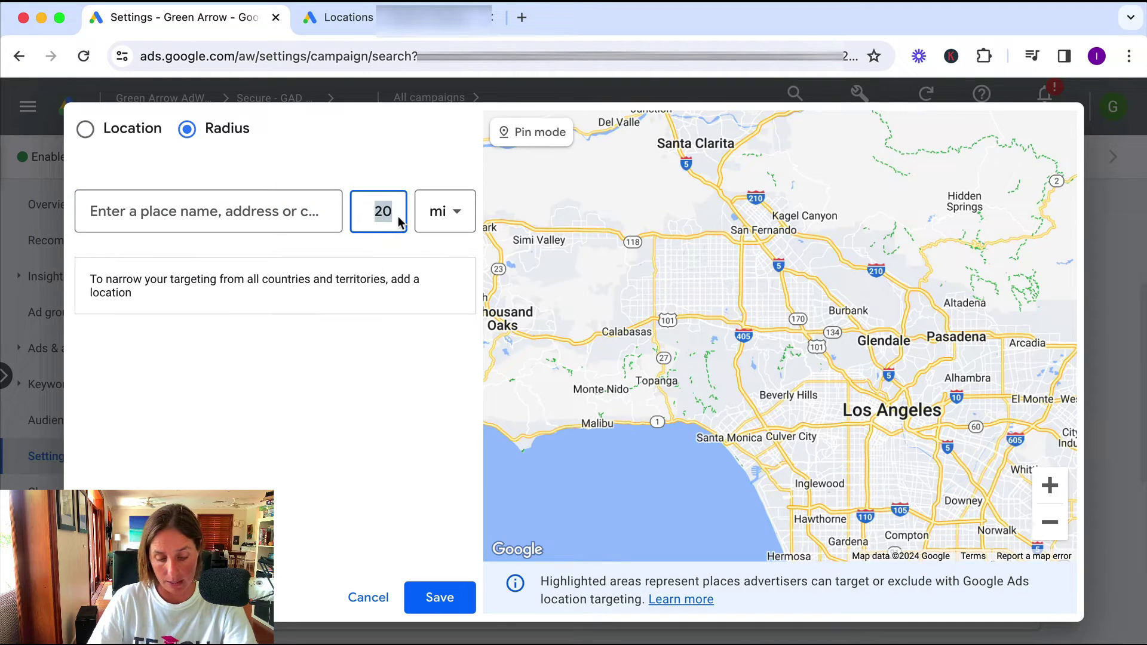
pyautogui.write('5')
pyautogui.click(173, 213)
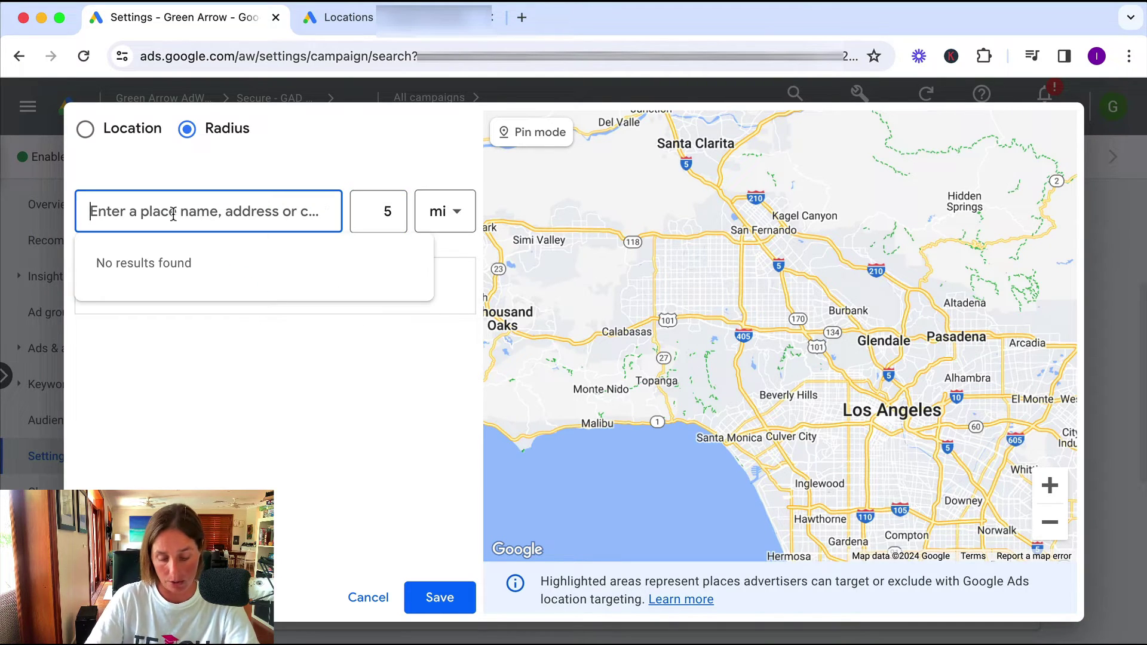
pyautogui.write('bever')
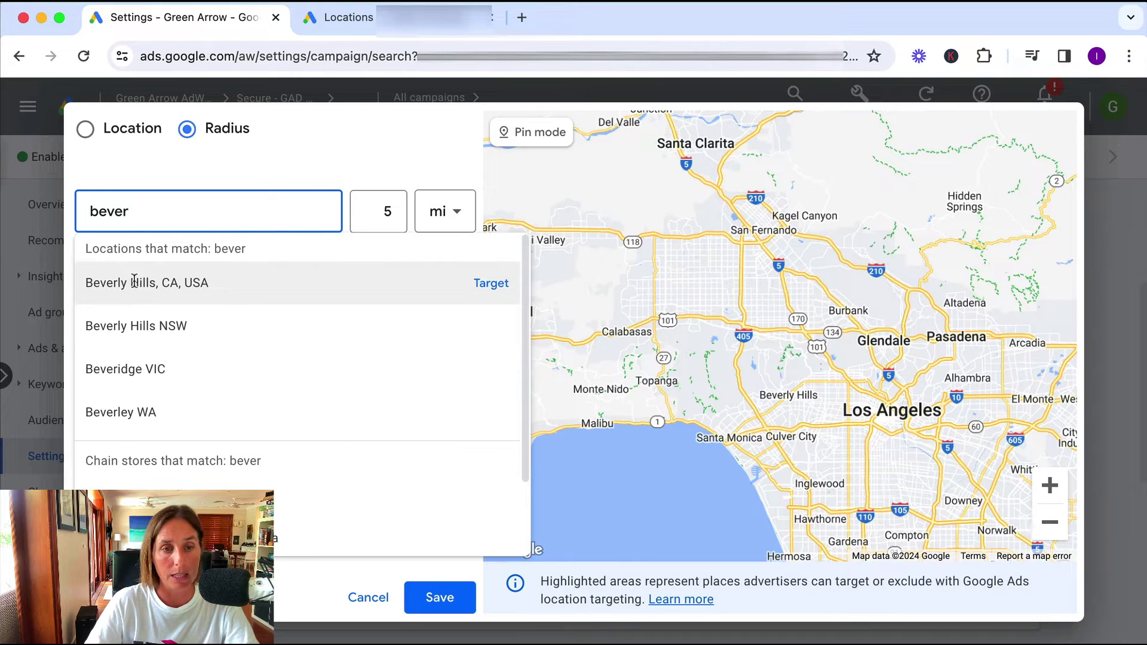
pyautogui.click(481, 283)
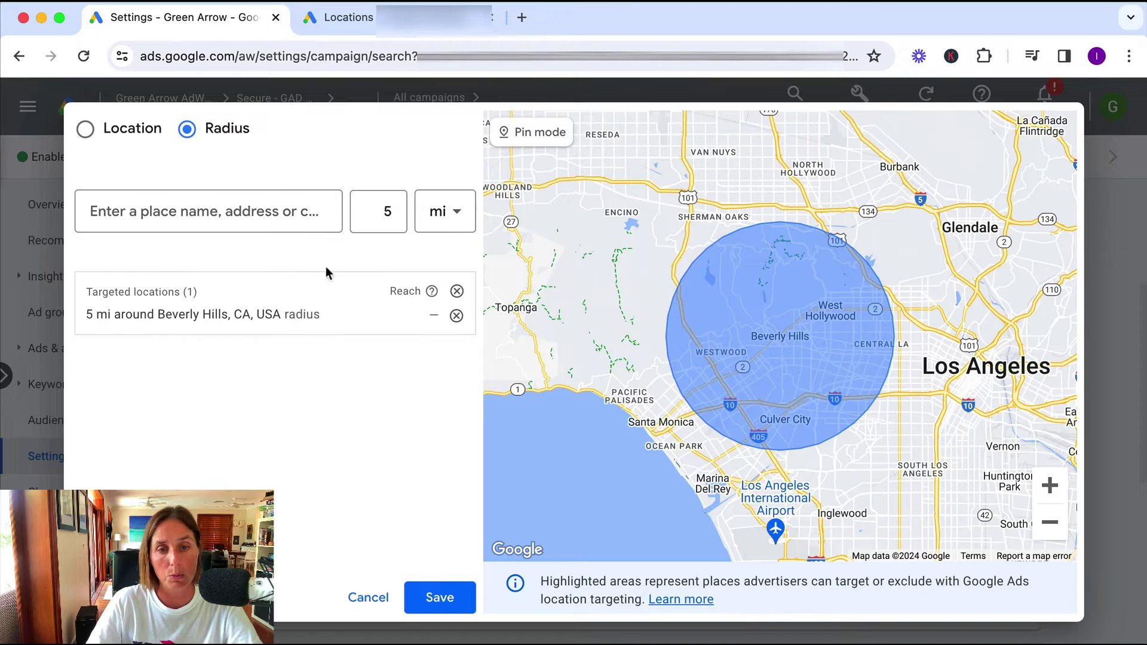
# Step: Keep miles as the radius unit and switch to the campaign's Locations report tab
pyautogui.click(453, 227)
pyautogui.click(389, 409)
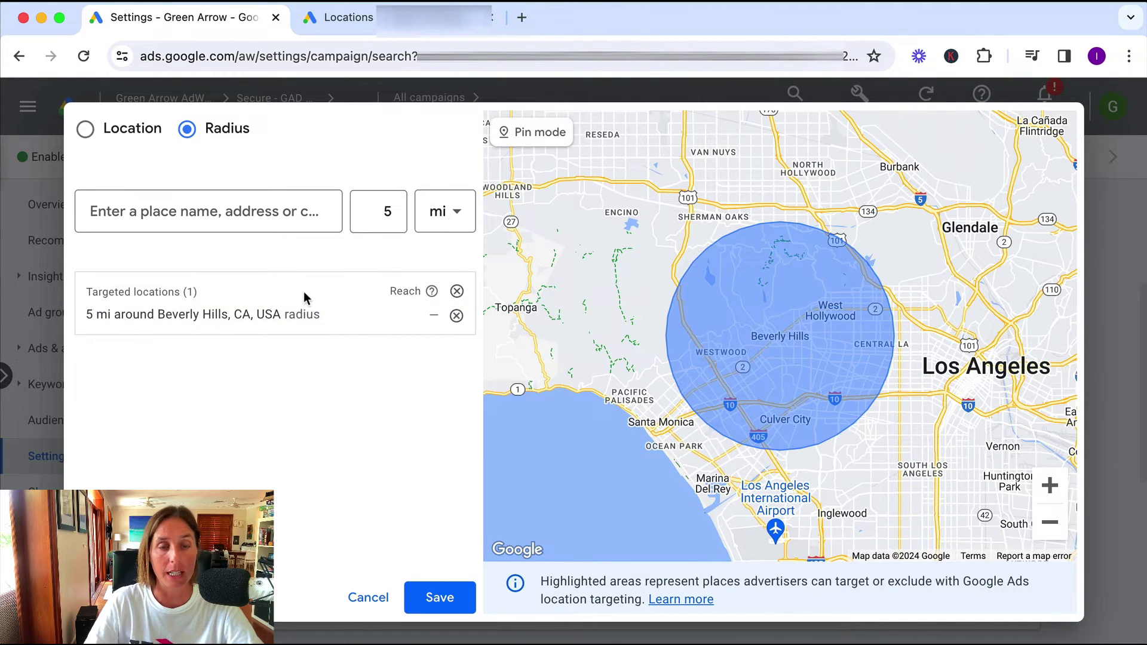
pyautogui.click(422, 22)
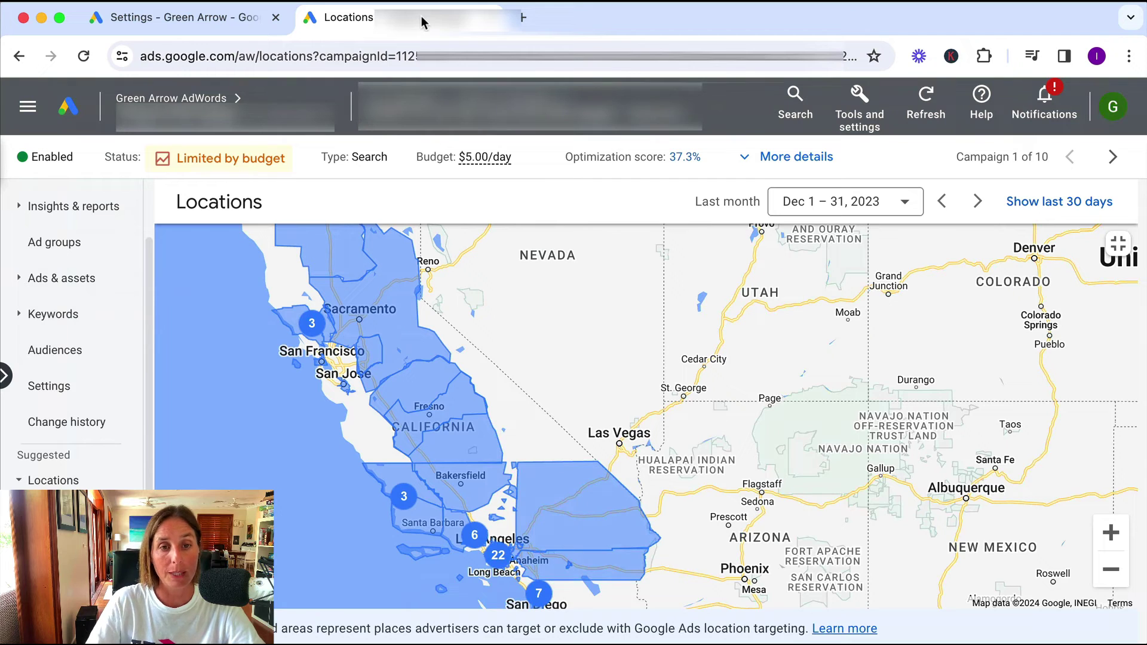
# Step: Zoom the California map out and collapse it to show the locations performance table
pyautogui.click(1110, 569)
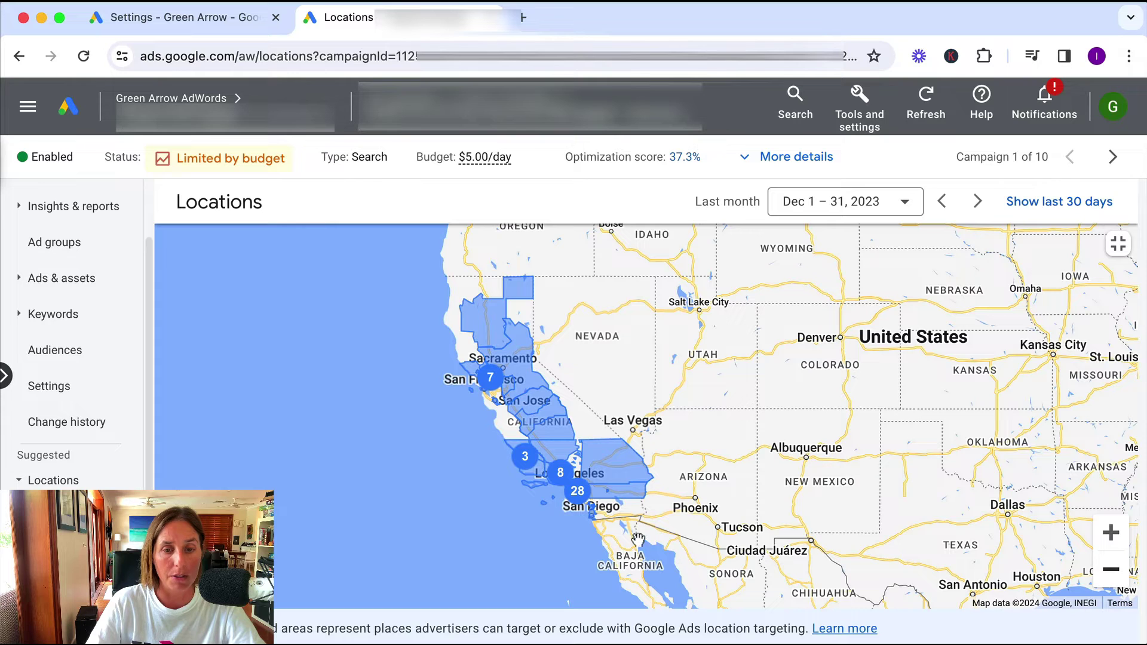
pyautogui.click(1118, 244)
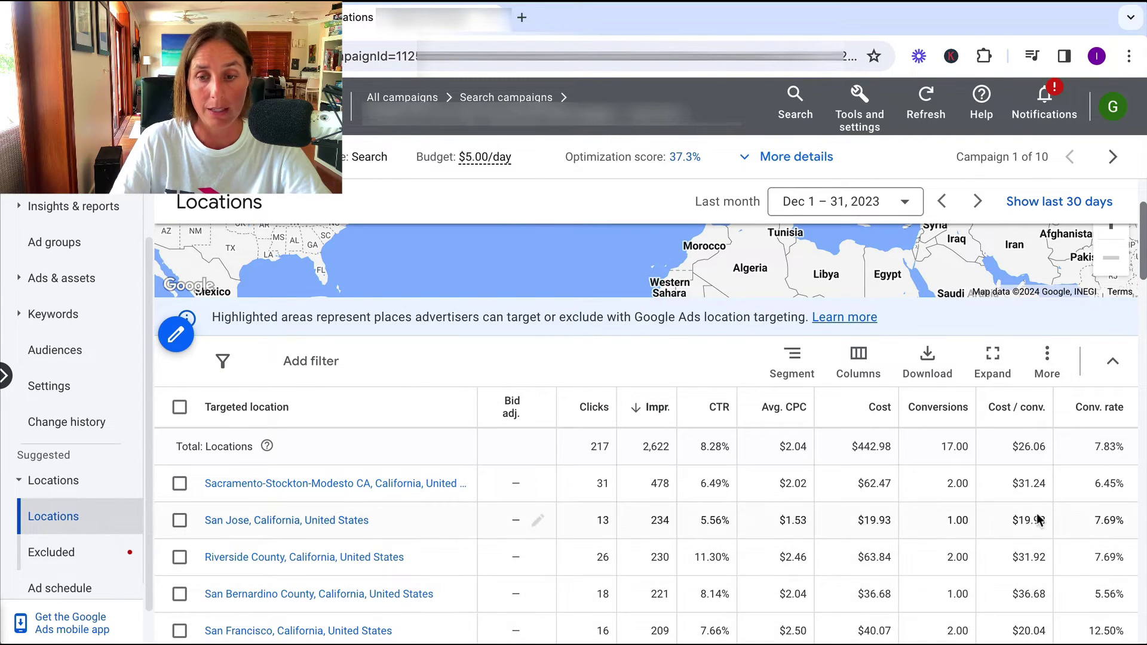
# Step: Scroll down through the December locations performance table
pyautogui.scroll(-1, 924, 534)
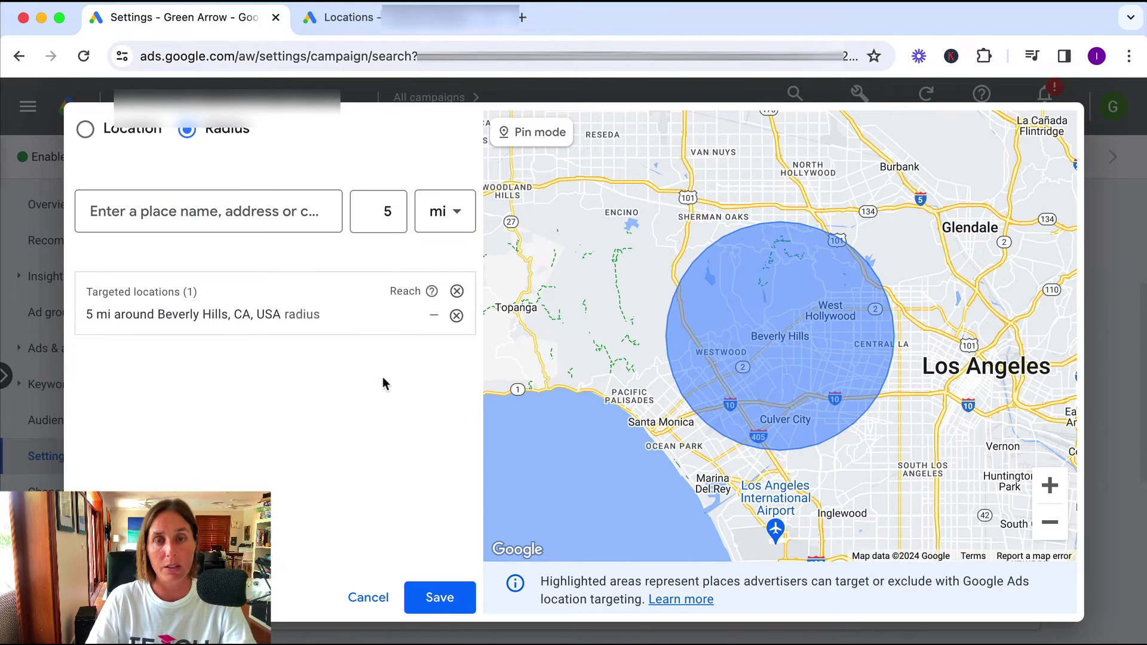
# Step: Cancel the radius editor without saving and expand the Location options
pyautogui.click(369, 595)
pyautogui.click(517, 547)
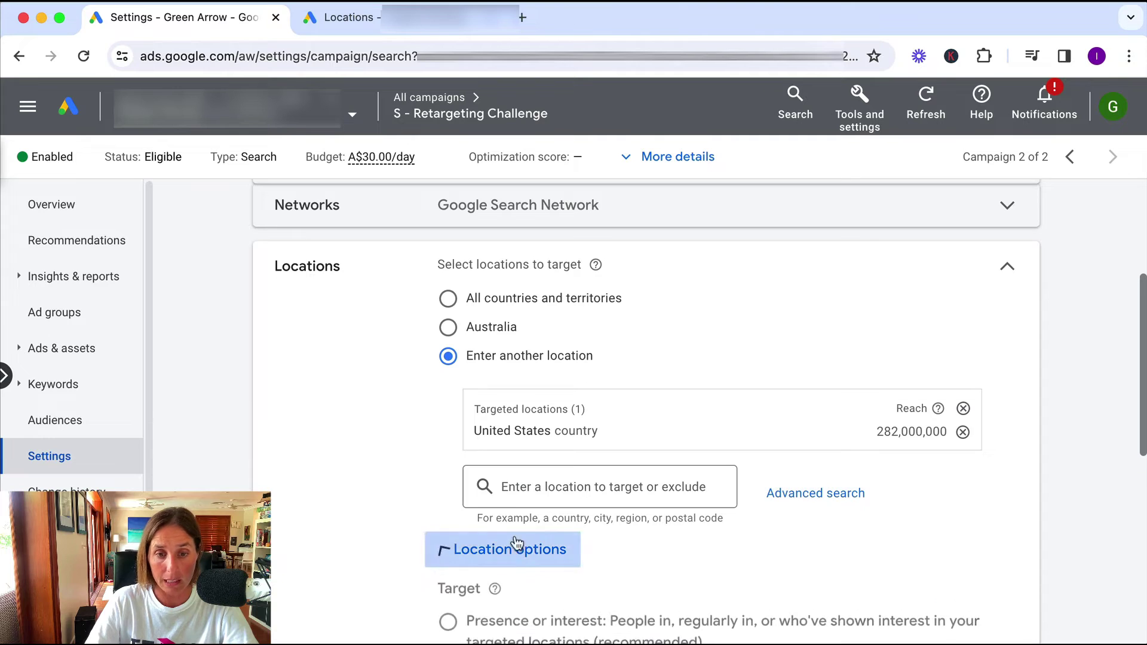
pyautogui.scroll(-5, 364, 428)
pyautogui.scroll(-1, 410, 493)
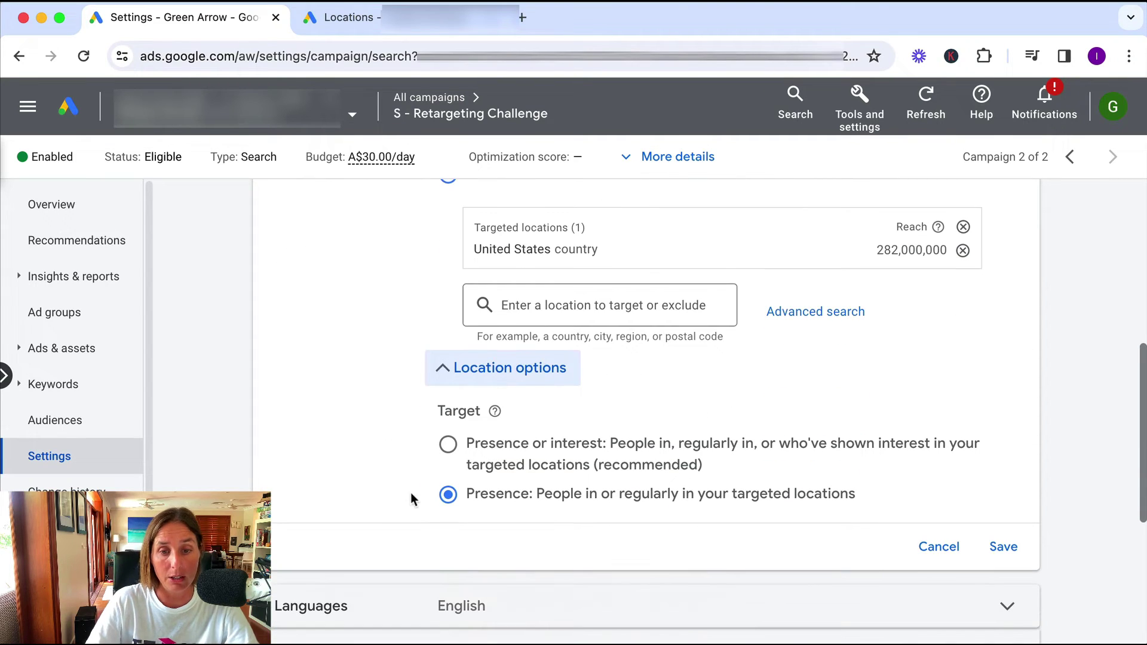
# Step: Set location targeting to 'Presence: People in or regularly in your targeted locations'
pyautogui.click(555, 464)
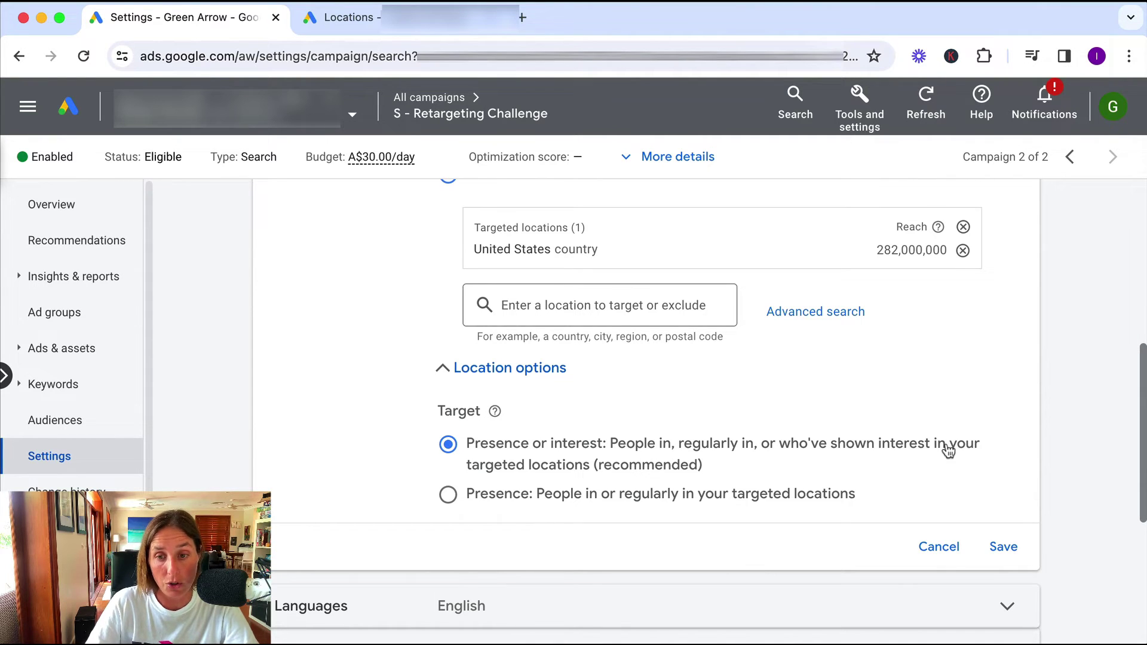
pyautogui.moveTo(779, 445); pyautogui.dragTo(535, 471)
pyautogui.click(535, 471)
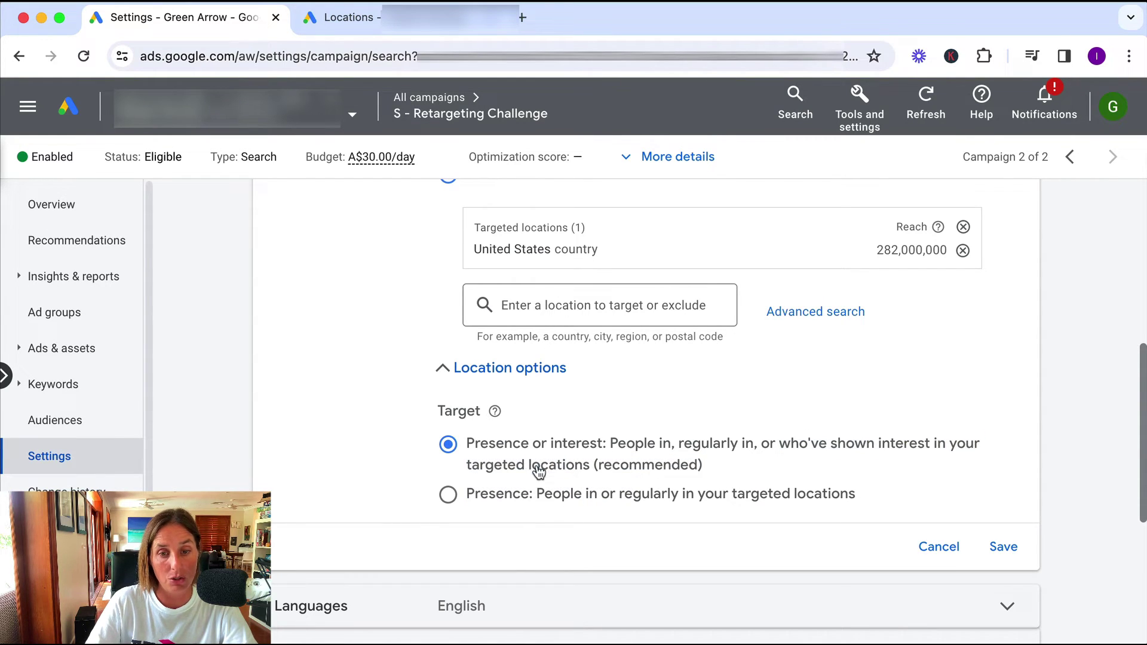
pyautogui.scroll(1, 538, 471)
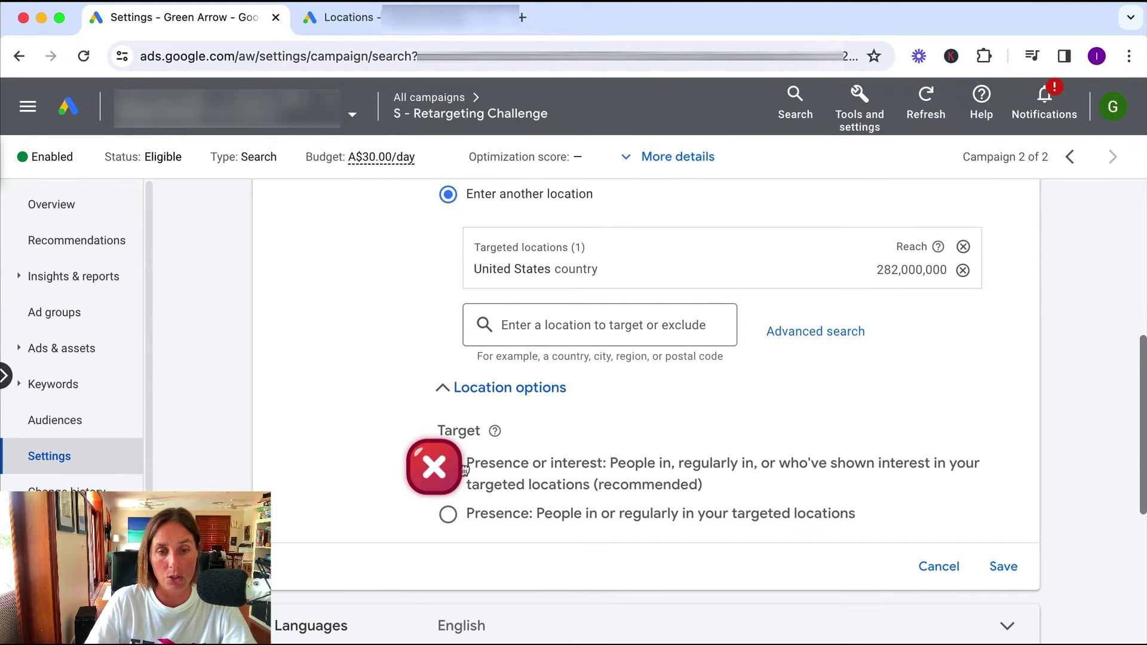
pyautogui.click(449, 514)
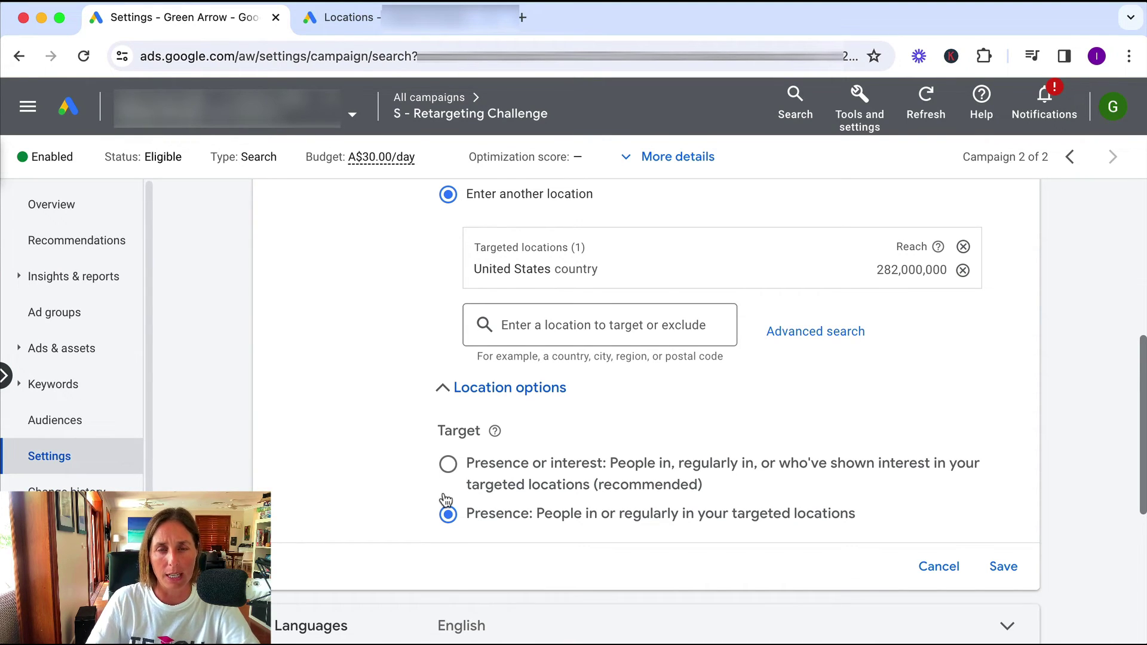
# Step: In advanced location search, exclude Australia, then remove it, leaving United States the only target
pyautogui.click(818, 331)
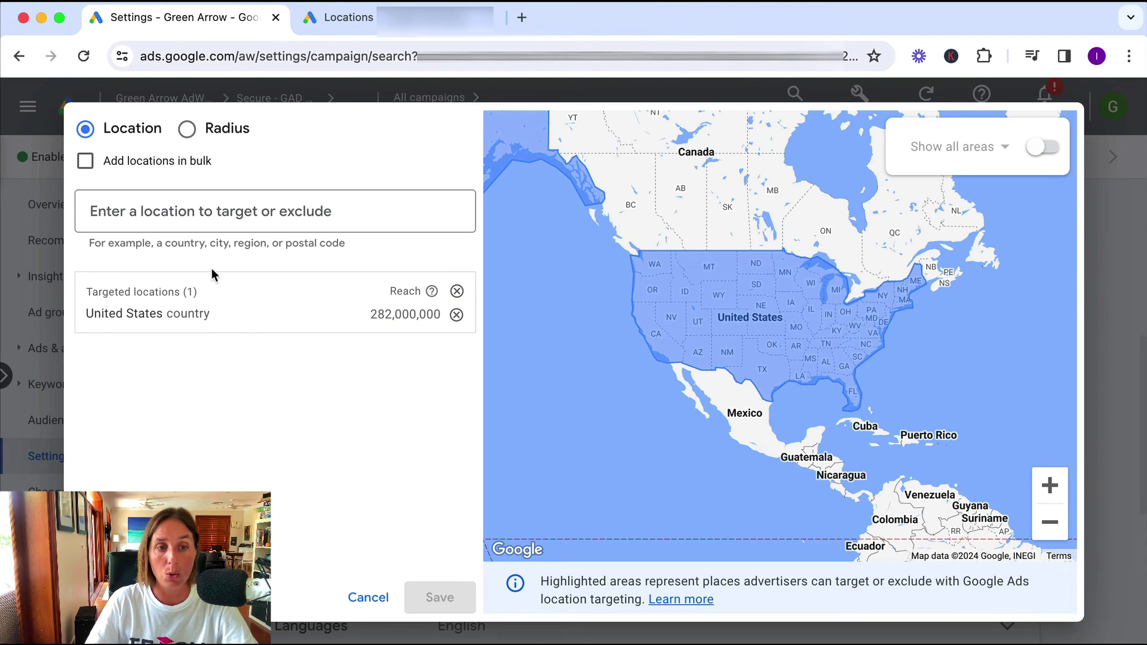
pyautogui.click(216, 214)
pyautogui.write('aust')
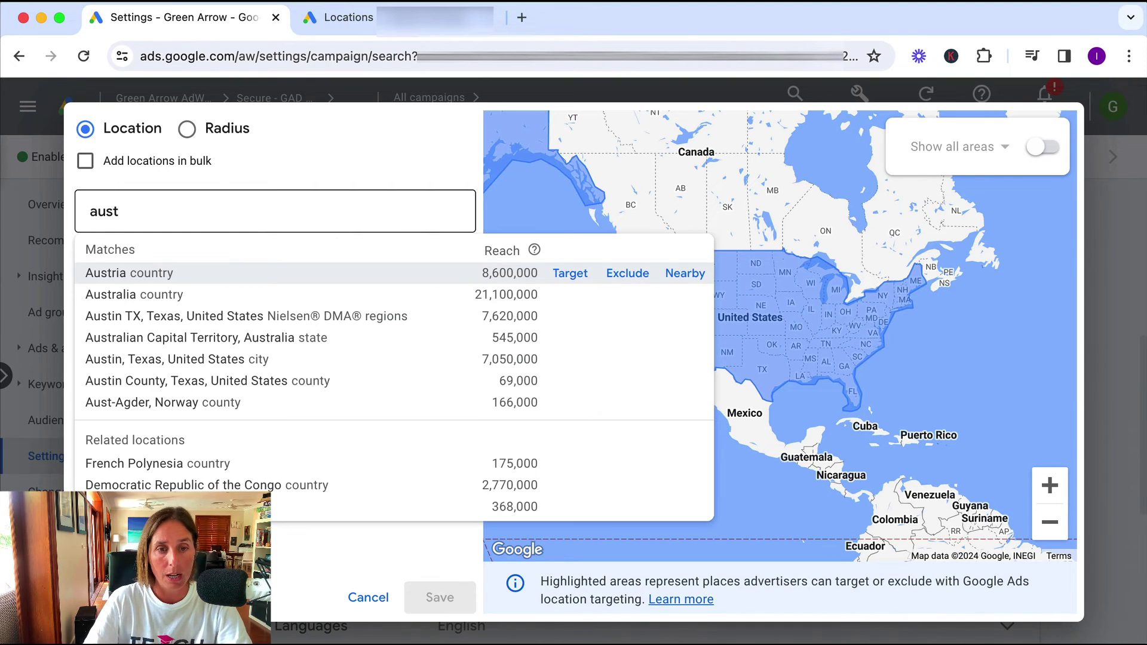
pyautogui.moveTo(118, 290)
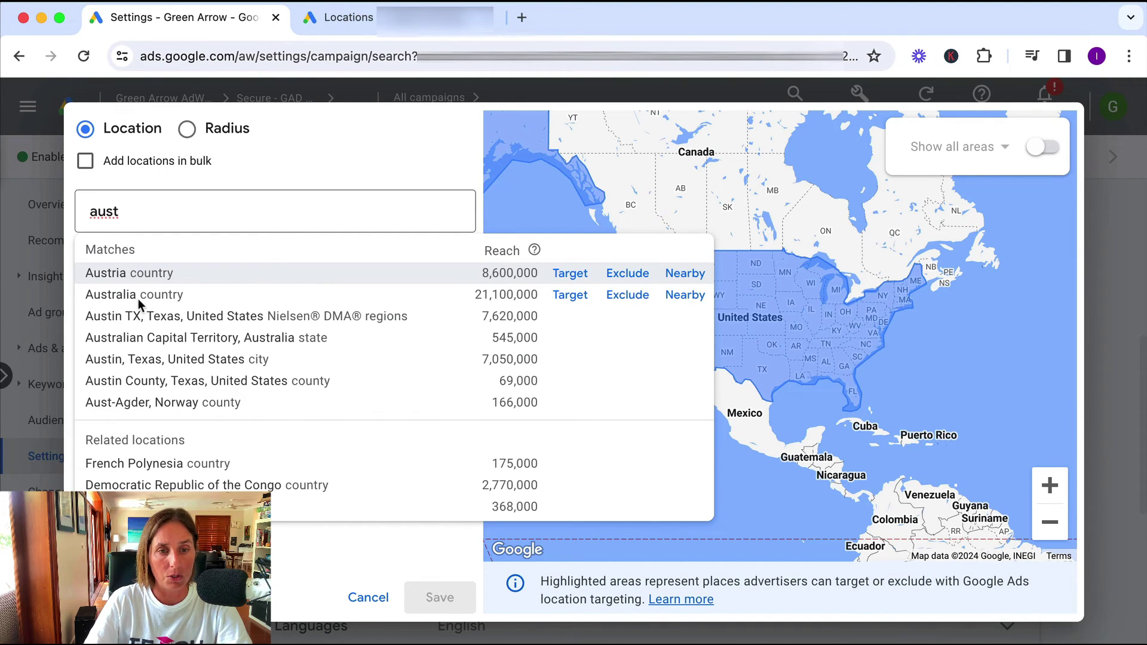
pyautogui.click(626, 295)
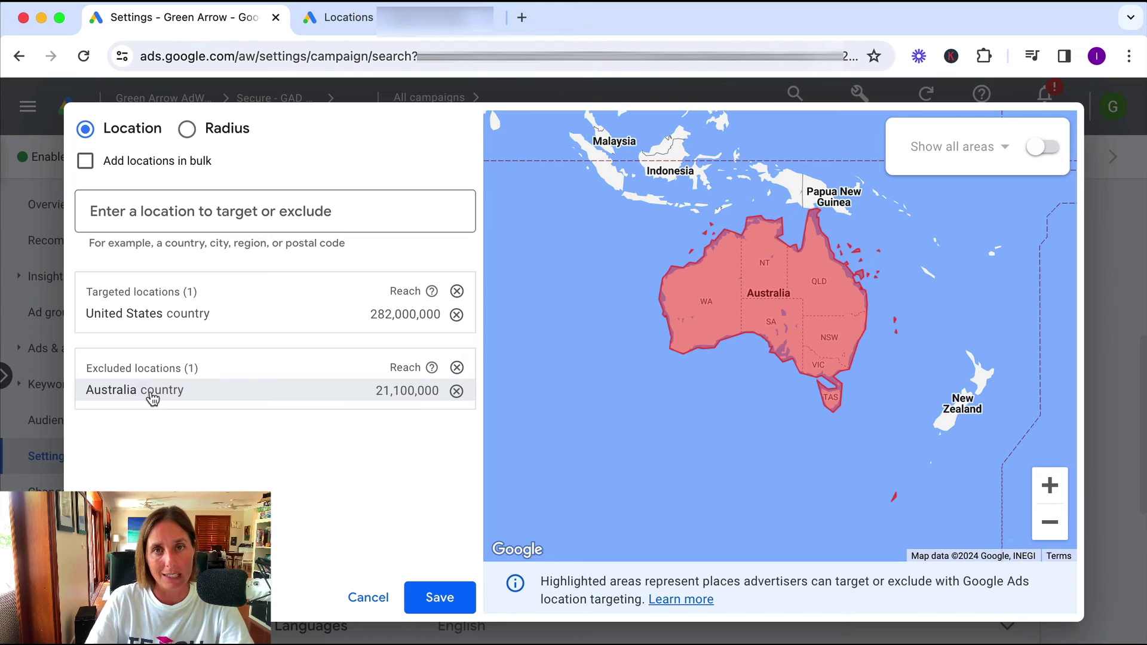
pyautogui.click(457, 391)
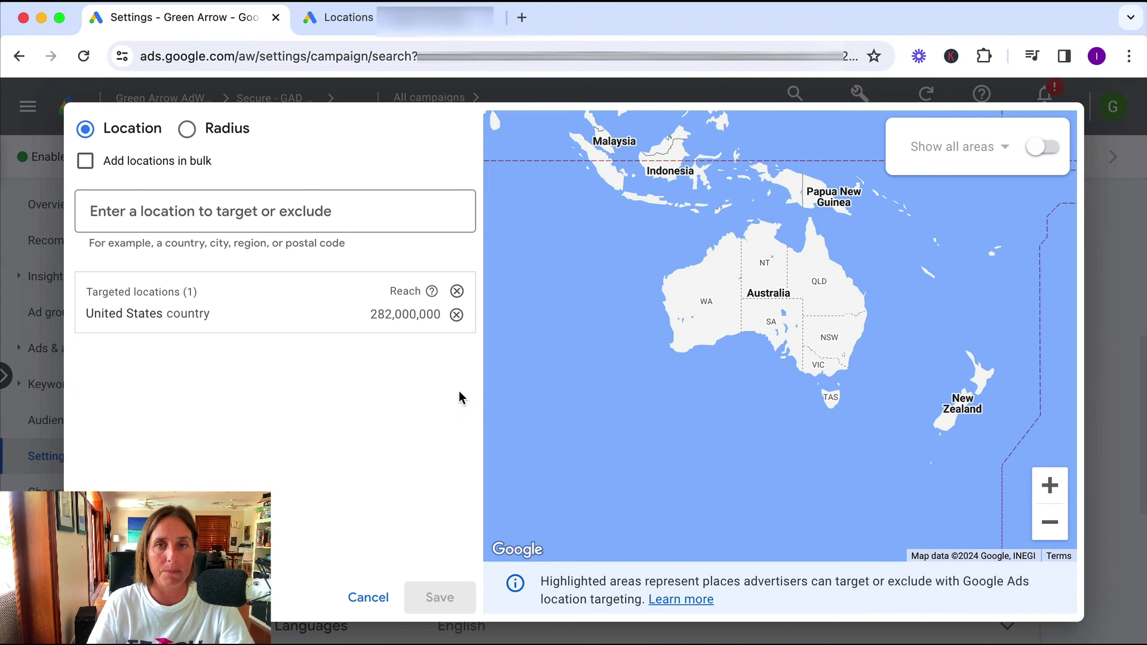